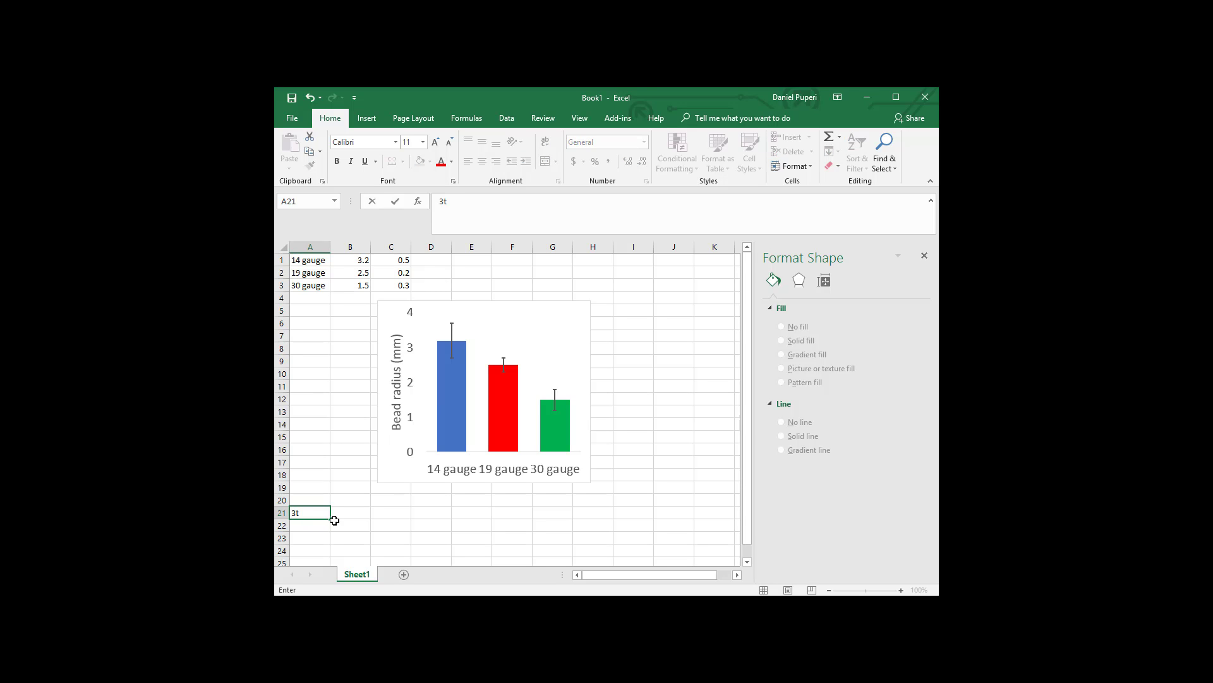
# Enter the cell-line labels 3T3, HUVEC and HeLa down column A.
pyautogui.press('Return')
pyautogui.click(310, 526)
pyautogui.write('HU')
pyautogui.press('Return')
pyautogui.write('HeL')
pyautogui.click(319, 536)
# Type the heading 'Treatment A' in cell B20.
pyautogui.click(352, 500)
pyautogui.write('Treame')
pyautogui.press('BackSpace')
pyautogui.press('BackSpace')
pyautogui.press('BackSpace')
pyautogui.write('atment A')
pyautogui.press('Tab')
# Copy the Treatment A heading into cells C20 and D20.
pyautogui.click(352, 500)
pyautogui.hotkey('ctrl', 'c')
pyautogui.press('Right')
pyautogui.hotkey('ctrl', 'v')
pyautogui.press('Right')
pyautogui.hotkey('ctrl', 'v')
pyautogui.press('Left')
pyautogui.press('Escape')
# Change the copied headings to 'Treatment B' in C20 and 'Treatment C' in D20.
pyautogui.click(522, 196)
pyautogui.press('BackSpace')
pyautogui.write('B')
pyautogui.hotkey('ctrl', 'Return')
pyautogui.press('Right')
pyautogui.click(522, 196)
pyautogui.press('BackSpace')
pyautogui.write('C')
pyautogui.press('Return')
# Widen column B and enter Treatment A values 0.5, 0.43 and 0.33 in B21:B23.
pyautogui.moveTo(370, 247); pyautogui.dragTo(514, 247)
pyautogui.click(373, 515)
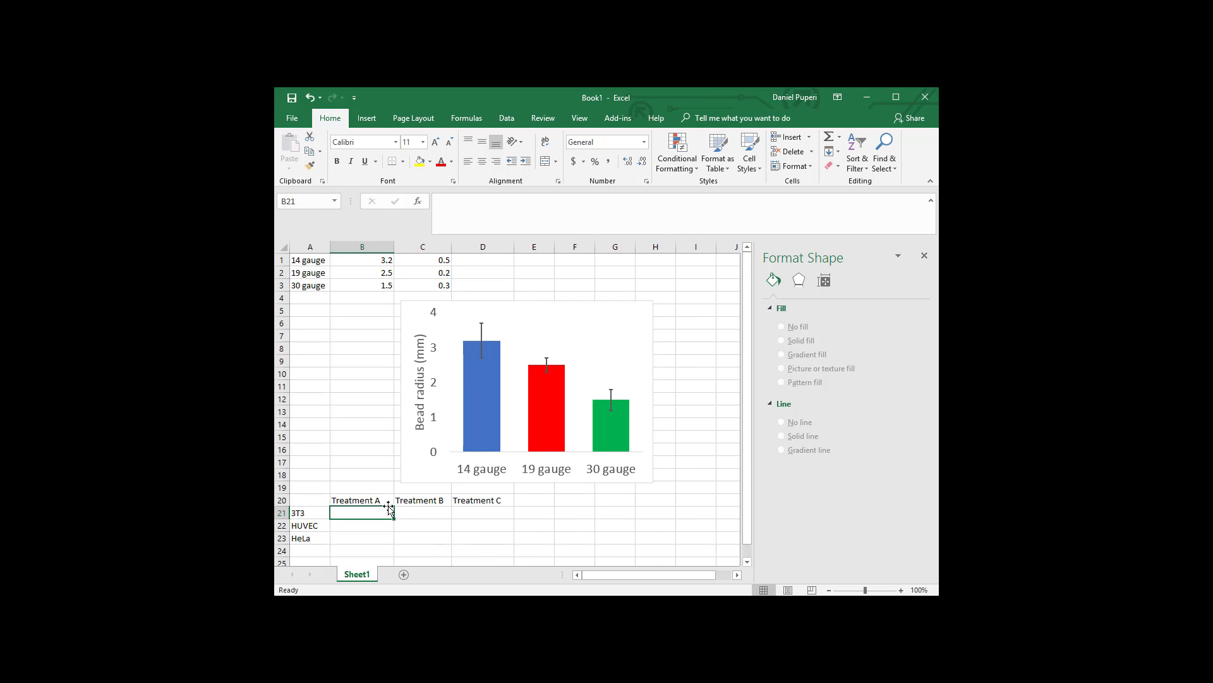
pyautogui.write('0.5')
pyautogui.press('Return')
pyautogui.write('0.43')
pyautogui.press('Return')
pyautogui.write('0.33')
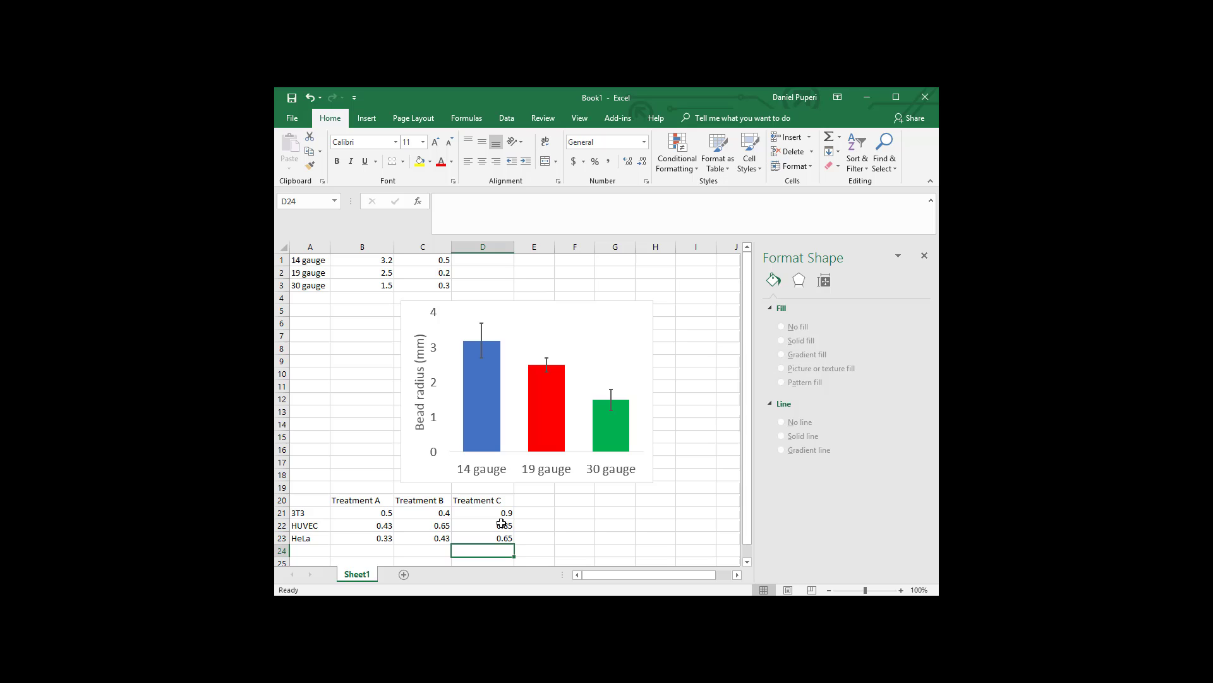
# Select the treatment table A20:D22 and open the Insert tab's column chart list.
pyautogui.moveTo(302, 503); pyautogui.dragTo(486, 538)
pyautogui.click(366, 118)
pyautogui.click(543, 142)
# Copy the table A20:D23 and paste it transposed at A26.
pyautogui.click(577, 535)
pyautogui.click(558, 535)
pyautogui.moveTo(314, 501); pyautogui.dragTo(490, 536)
pyautogui.hotkey('ctrl', 'c')
pyautogui.click(576, 504)
pyautogui.scroll(-2, 576, 506)
pyautogui.click(307, 497)
pyautogui.rightClick(308, 497)
pyautogui.click(390, 286)
# Insert a clustered column chart from A26:D29 and place it below the data.
pyautogui.click(570, 499)
pyautogui.moveTo(311, 502); pyautogui.dragTo(503, 539)
pyautogui.click(537, 138)
pyautogui.click(545, 177)
pyautogui.moveTo(606, 324); pyautogui.dragTo(631, 447)
pyautogui.scroll(-2, 632, 447)
pyautogui.moveTo(588, 368); pyautogui.dragTo(579, 376)
# Select a data series in the chart and set its gap width to 100%.
pyautogui.moveTo(455, 479)
pyautogui.click(485, 544)
pyautogui.click(646, 554)
pyautogui.click(382, 503)
pyautogui.click(585, 506)
pyautogui.click(600, 536)
pyautogui.click(529, 479)
pyautogui.click(604, 409)
pyautogui.click(556, 454)
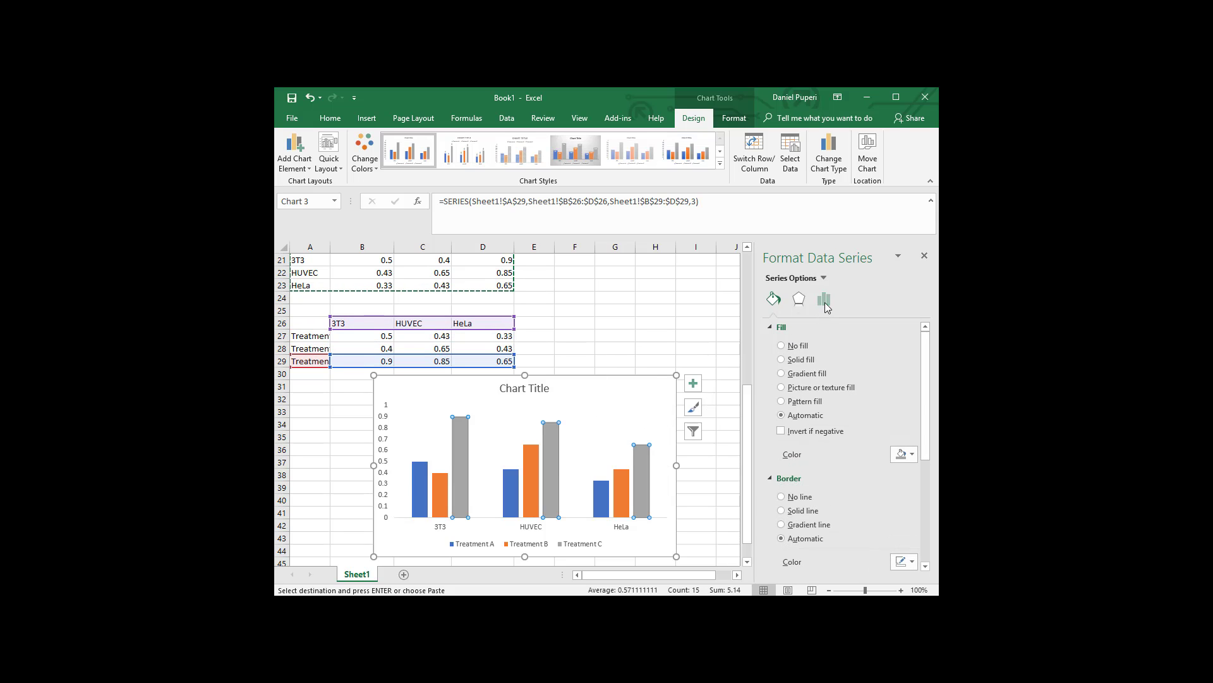
pyautogui.click(825, 299)
pyautogui.doubleClick(883, 406)
pyautogui.write('100')
pyautogui.press('Return')
# Try different series overlap values, settling on -10% to separate the bars.
pyautogui.moveTo(895, 390); pyautogui.dragTo(871, 389)
pyautogui.write('0')
pyautogui.press('Return')
pyautogui.click(623, 431)
pyautogui.click(644, 490)
pyautogui.moveTo(892, 393); pyautogui.dragTo(875, 394)
pyautogui.press('Return')
pyautogui.moveTo(884, 390); pyautogui.dragTo(875, 392)
pyautogui.write('-10')
pyautogui.press('Return')
pyautogui.click(650, 544)
pyautogui.moveTo(649, 476)
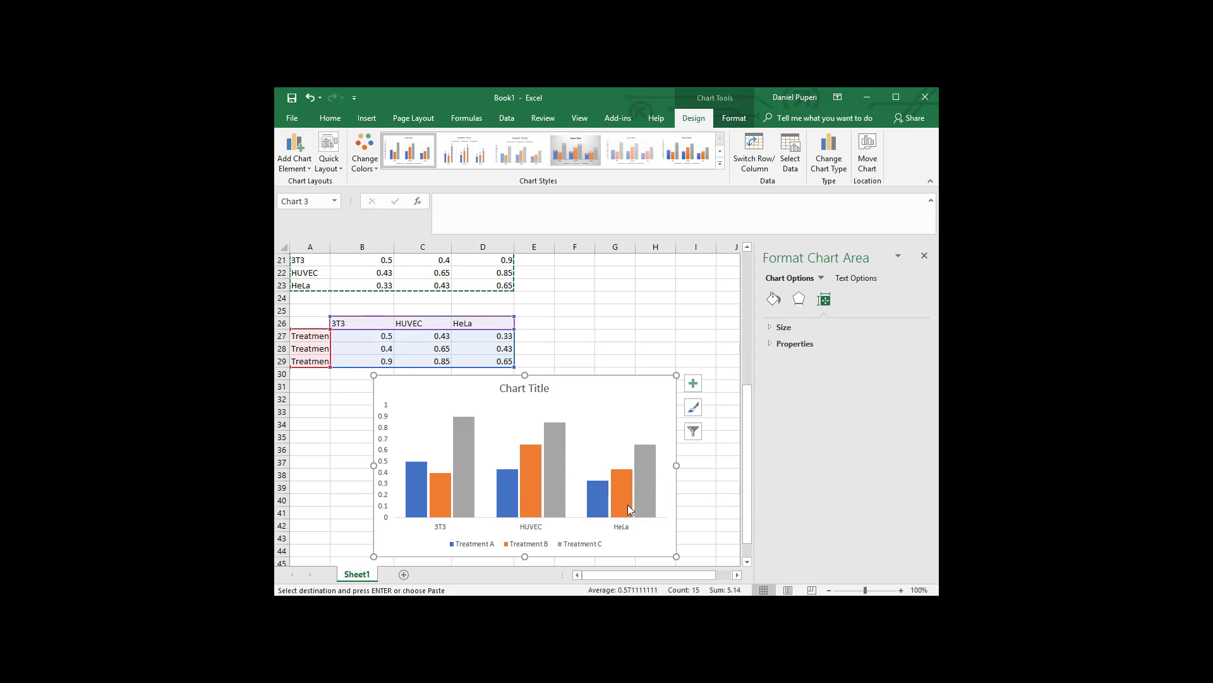
# Widen column E and copy the 3T3, HUVEC, HeLa headings into E26:G26.
pyautogui.moveTo(466, 427)
pyautogui.moveTo(442, 494)
pyautogui.click(539, 337)
pyautogui.moveTo(354, 336); pyautogui.dragTo(502, 362)
pyautogui.click(557, 350)
pyautogui.moveTo(552, 243); pyautogui.dragTo(716, 247)
pyautogui.moveTo(360, 323); pyautogui.dragTo(499, 326)
pyautogui.hotkey('ctrl', 'c')
pyautogui.click(542, 321)
pyautogui.hotkey('ctrl', 'v')
# Add merged, centred headings 'Averages' over B25:D25 and 'Standard Deviation' over E25:G25.
pyautogui.moveTo(558, 313); pyautogui.dragTo(643, 310)
pyautogui.write('Standard Deviation')
pyautogui.press('Left')
pyautogui.press('Left')
pyautogui.press('Left')
pyautogui.write('Averages')
pyautogui.hotkey('shift', 'Right')
pyautogui.hotkey('shift', 'Right')
pyautogui.click(545, 162)
pyautogui.moveTo(546, 310); pyautogui.dragTo(673, 308)
pyautogui.click(549, 162)
# Widen column A and start entering standard deviation values from E27, beginning with 0.05.
pyautogui.click(550, 325)
pyautogui.click(556, 333)
pyautogui.moveTo(329, 253); pyautogui.dragTo(358, 253)
pyautogui.write('0.0')
pyautogui.press('Return')
pyautogui.write('0.0')
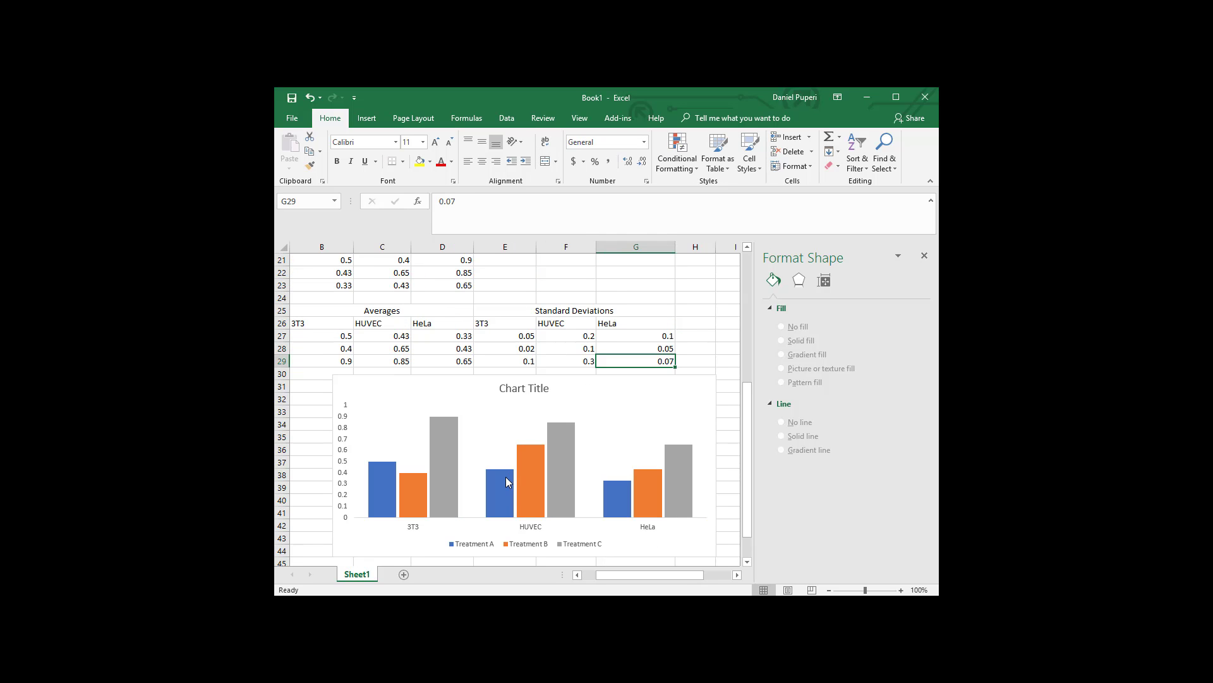
pyautogui.moveTo(506, 479)
# Add error bars with full options to the Treatment A series.
pyautogui.click(380, 479)
pyautogui.click(695, 118)
pyautogui.click(294, 158)
pyautogui.moveTo(316, 258)
pyautogui.click(417, 373)
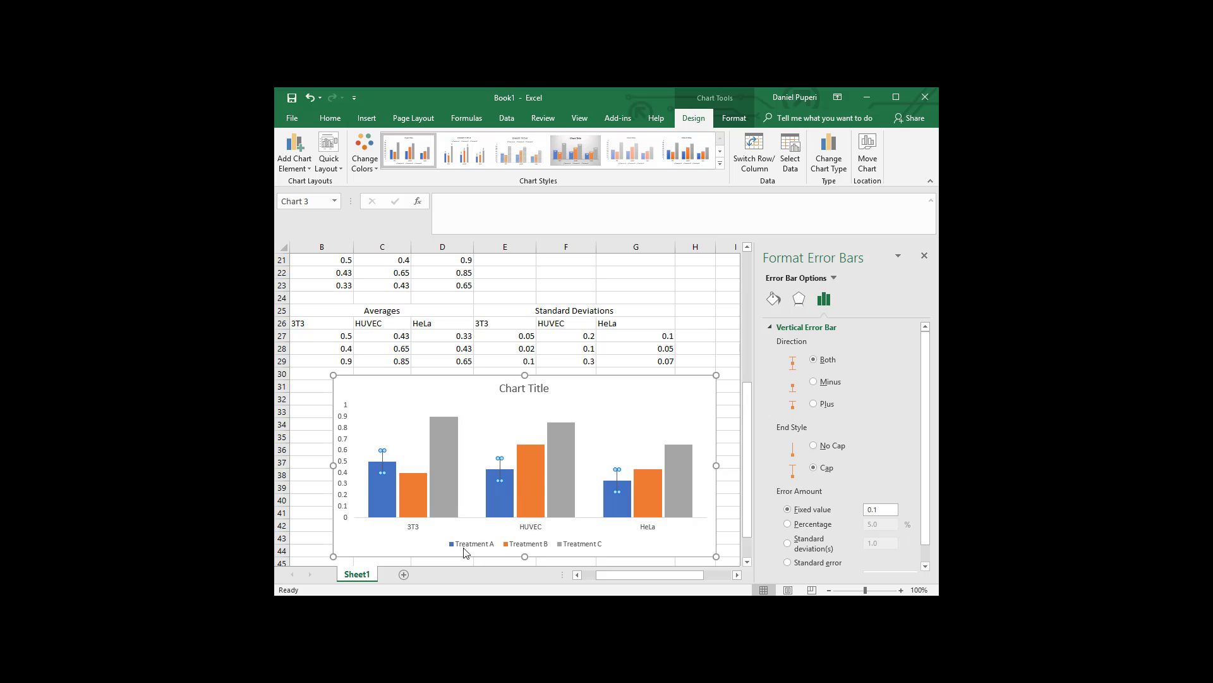
# Set custom positive and negative error values for Treatment A to E27:G27.
pyautogui.scroll(-1, 864, 556)
pyautogui.click(809, 556)
pyautogui.click(894, 565)
pyautogui.moveTo(514, 335); pyautogui.dragTo(652, 338)
pyautogui.click(554, 275)
pyautogui.press('BackSpace')
pyautogui.moveTo(515, 338); pyautogui.dragTo(657, 338)
pyautogui.click(563, 291)
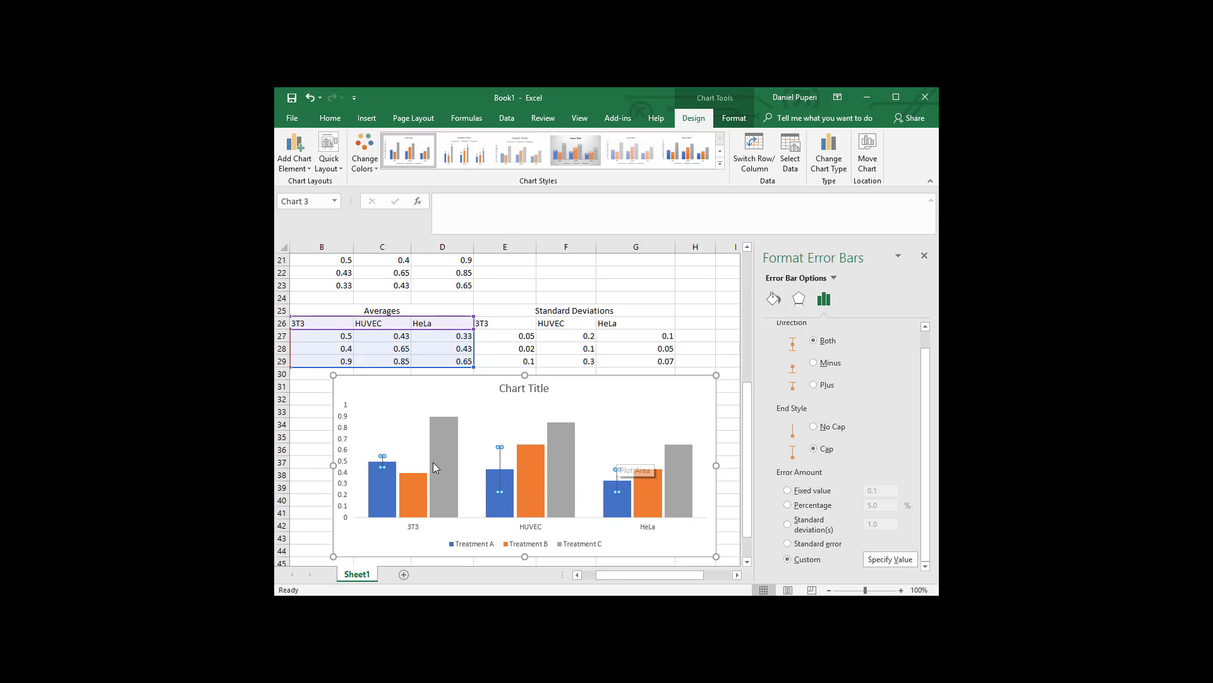
pyautogui.click(412, 501)
# Give Treatment B custom error bars using E28:G28 for both positive and negative values.
pyautogui.click(315, 172)
pyautogui.moveTo(315, 262)
pyautogui.click(425, 373)
pyautogui.scroll(-1, 917, 486)
pyautogui.click(812, 559)
pyautogui.click(889, 559)
pyautogui.moveTo(511, 348); pyautogui.dragTo(670, 348)
pyautogui.click(556, 276)
pyautogui.click(579, 275)
pyautogui.moveTo(515, 349); pyautogui.dragTo(657, 349)
pyautogui.click(561, 292)
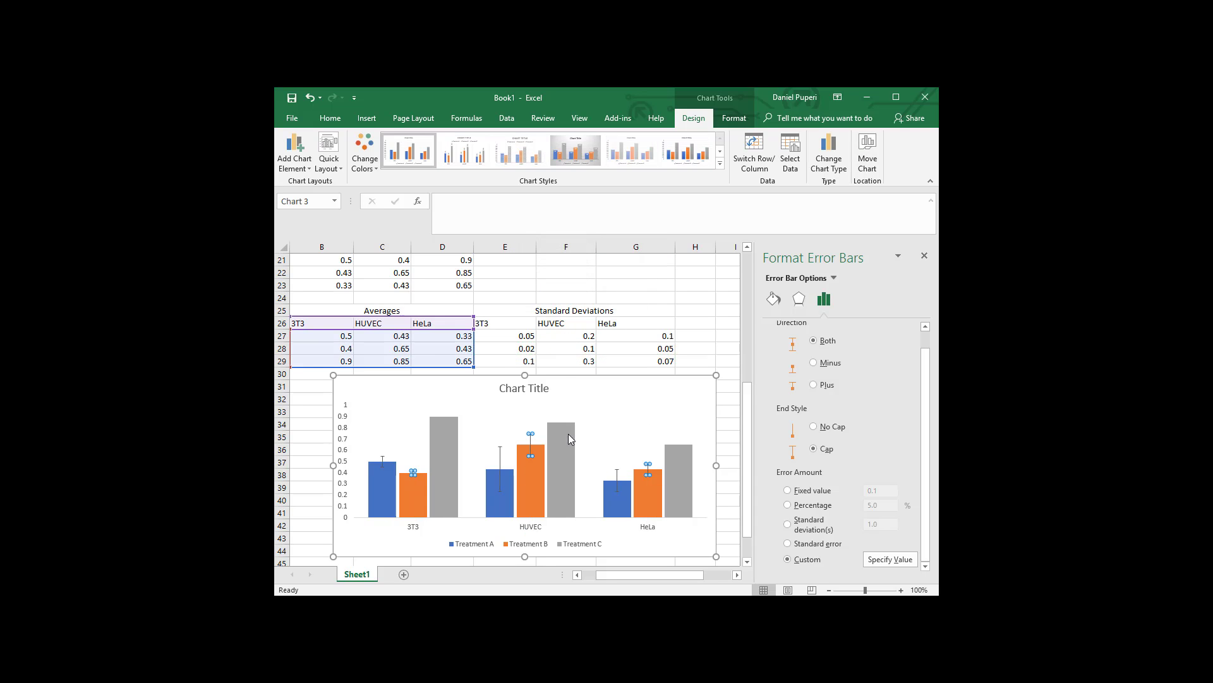
pyautogui.click(624, 422)
# Give Treatment C custom error bars using E29:G29 for both positive and negative values.
pyautogui.click(452, 472)
pyautogui.click(299, 163)
pyautogui.moveTo(316, 257)
pyautogui.click(419, 347)
pyautogui.scroll(-2, 925, 483)
pyautogui.click(797, 561)
pyautogui.click(878, 559)
pyautogui.moveTo(512, 358); pyautogui.dragTo(657, 361)
pyautogui.click(556, 277)
pyautogui.moveTo(515, 361); pyautogui.dragTo(649, 366)
pyautogui.click(561, 292)
pyautogui.click(640, 440)
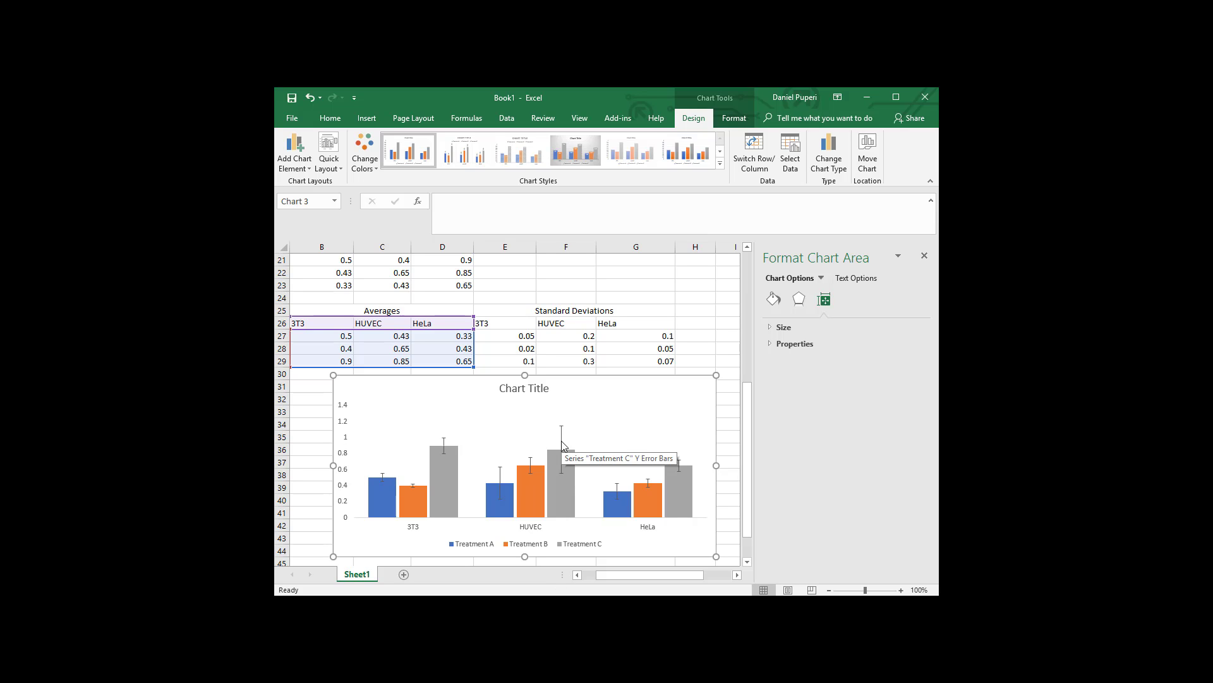